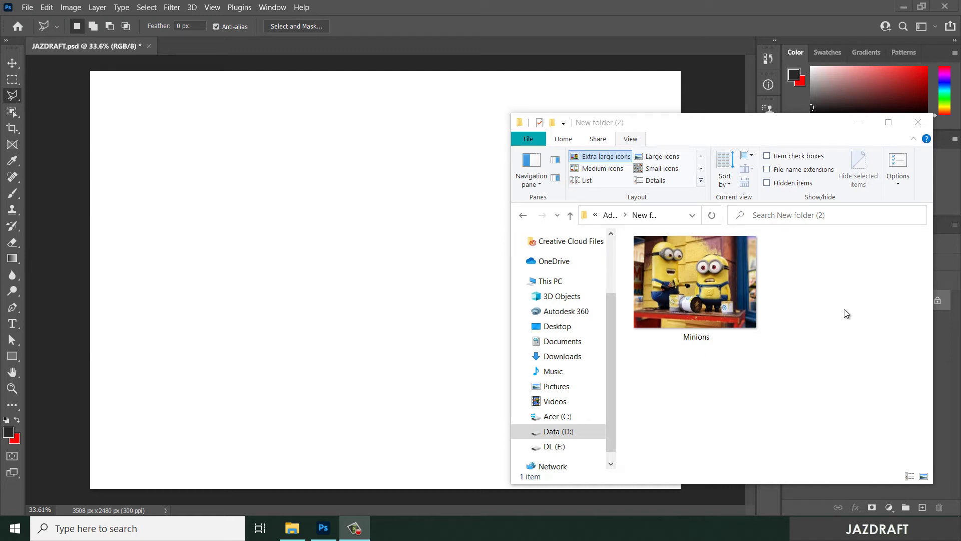
Place the Minions photo on the blank canvas as its own layer and nudge it into position.
{"action": "left_click_drag", "start_coordinate": [709, 276], "coordinate": [376, 271]}
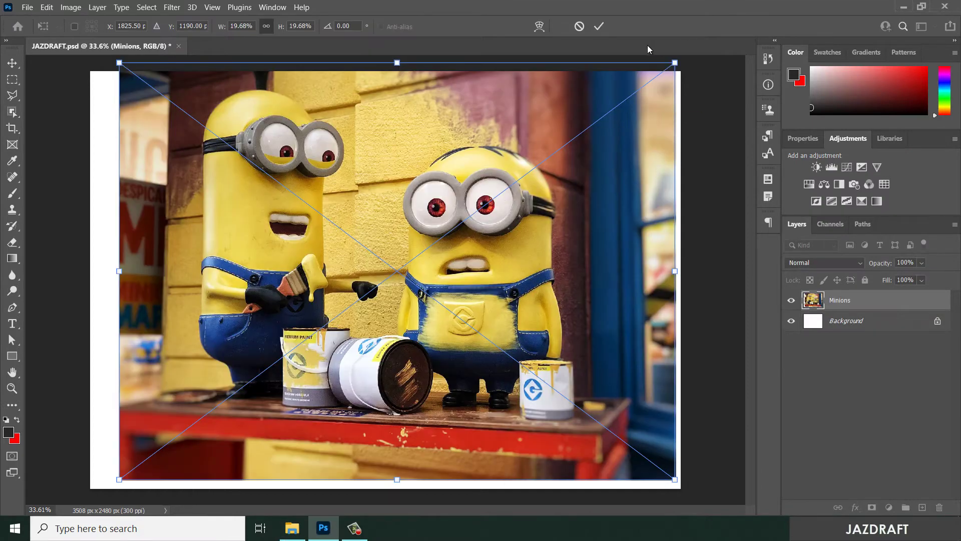
{"action": "left_click", "coordinate": [601, 26]}
{"action": "left_click_drag", "start_coordinate": [564, 179], "coordinate": [548, 188]}
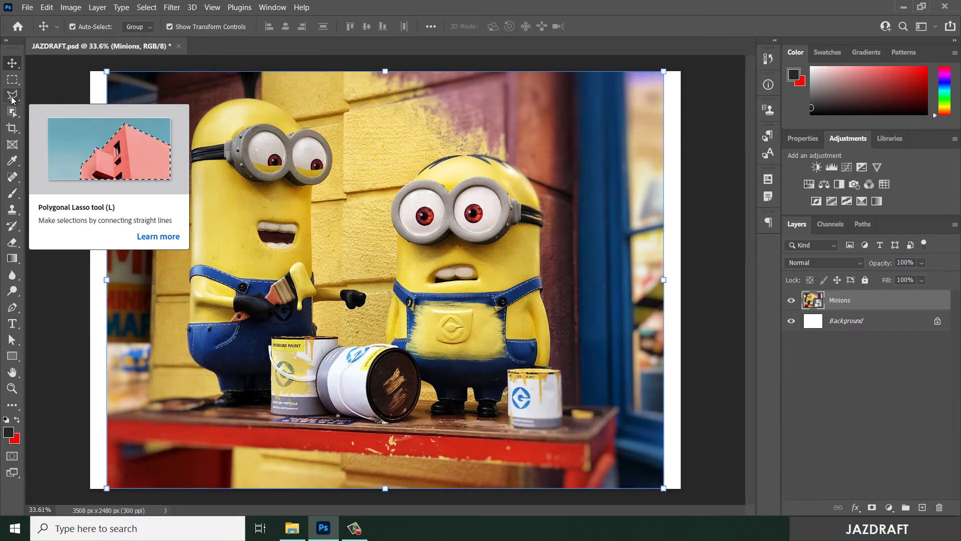
Pick the freehand Lasso Tool from the lasso tool flyout.
{"action": "right_click", "coordinate": [12, 98]}
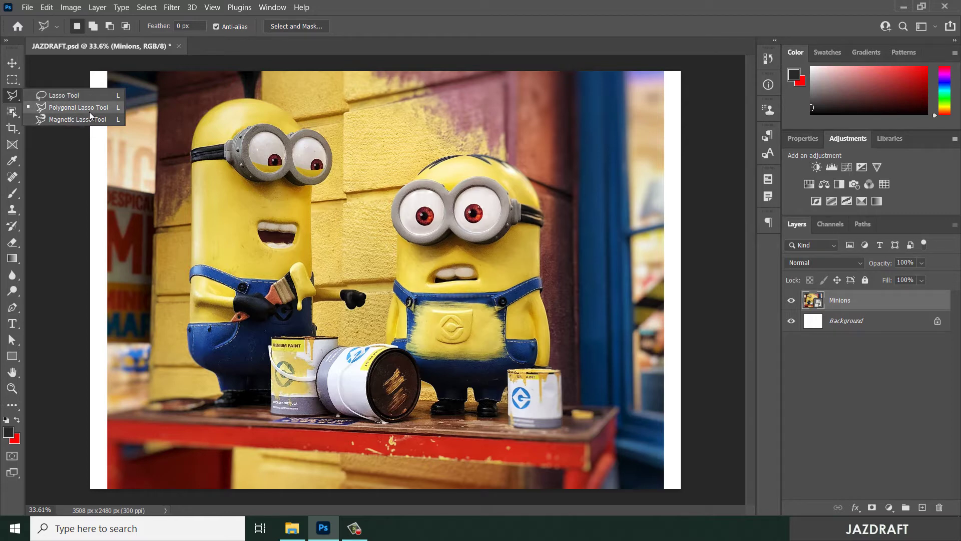
{"action": "left_click", "coordinate": [60, 95]}
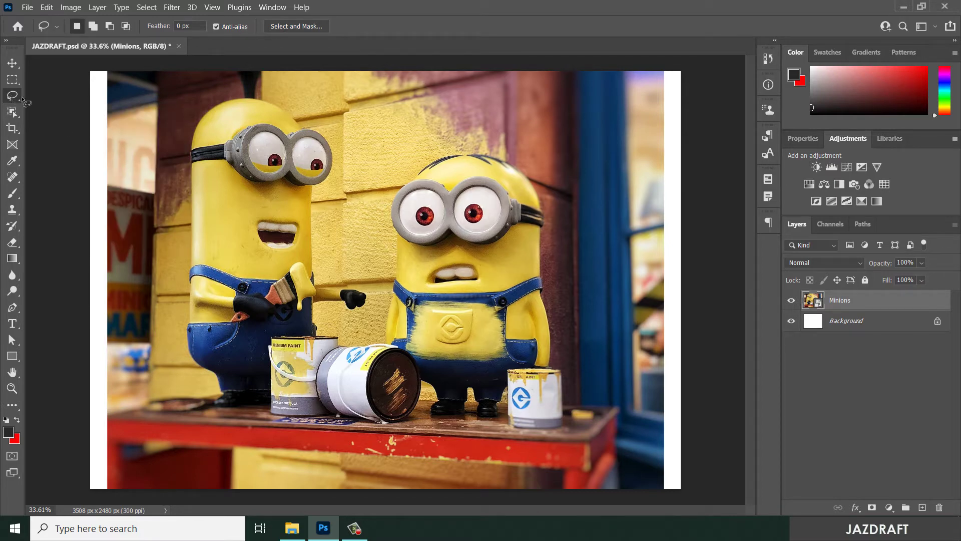
{"action": "right_click", "coordinate": [12, 96]}
{"action": "left_click", "coordinate": [46, 96]}
{"action": "left_click_drag", "start_coordinate": [396, 279], "coordinate": [389, 190]}
{"action": "mouse_move", "coordinate": [546, 197]}
{"action": "left_mouse_down"}
{"action": "mouse_move", "coordinate": [564, 366]}
{"action": "mouse_move", "coordinate": [499, 427]}
{"action": "mouse_move", "coordinate": [436, 425]}
{"action": "mouse_move", "coordinate": [415, 369]}
{"action": "left_mouse_up"}
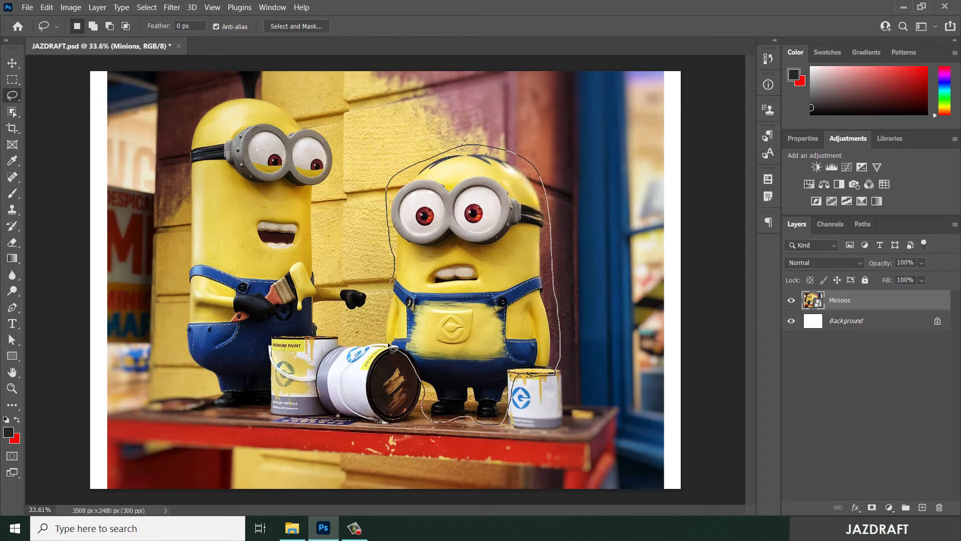
{"action": "left_click_drag", "start_coordinate": [397, 286], "coordinate": [397, 286]}
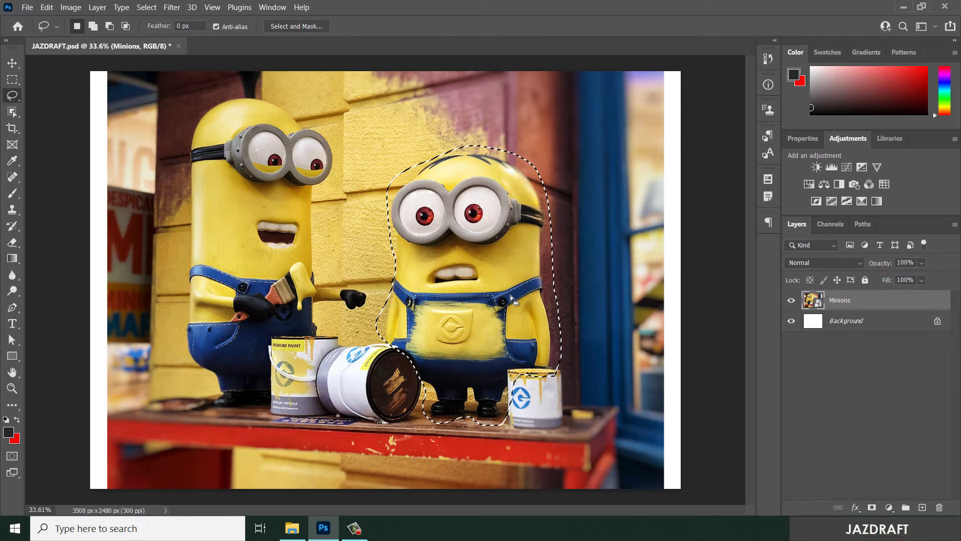
{"action": "right_click", "coordinate": [11, 97]}
{"action": "left_click", "coordinate": [46, 96]}
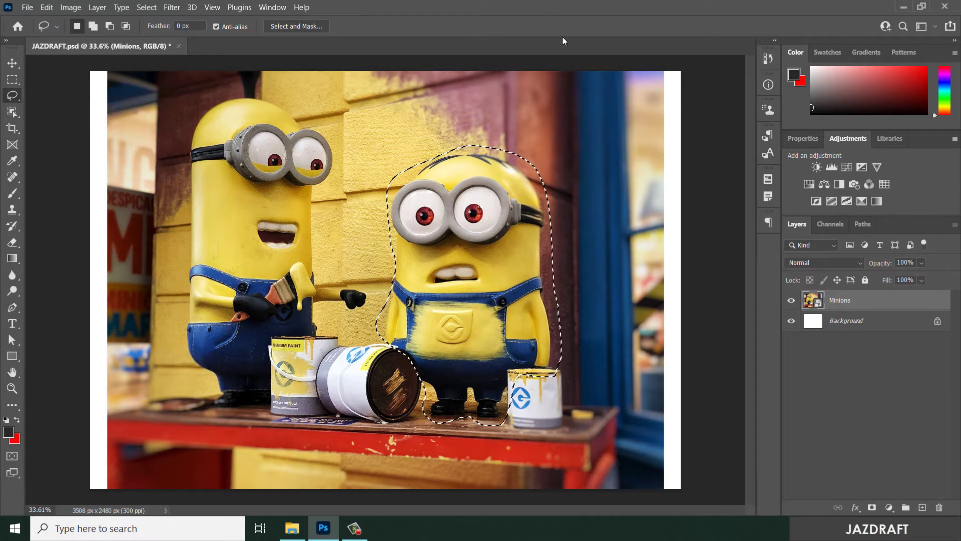
{"action": "left_click", "coordinate": [146, 7]}
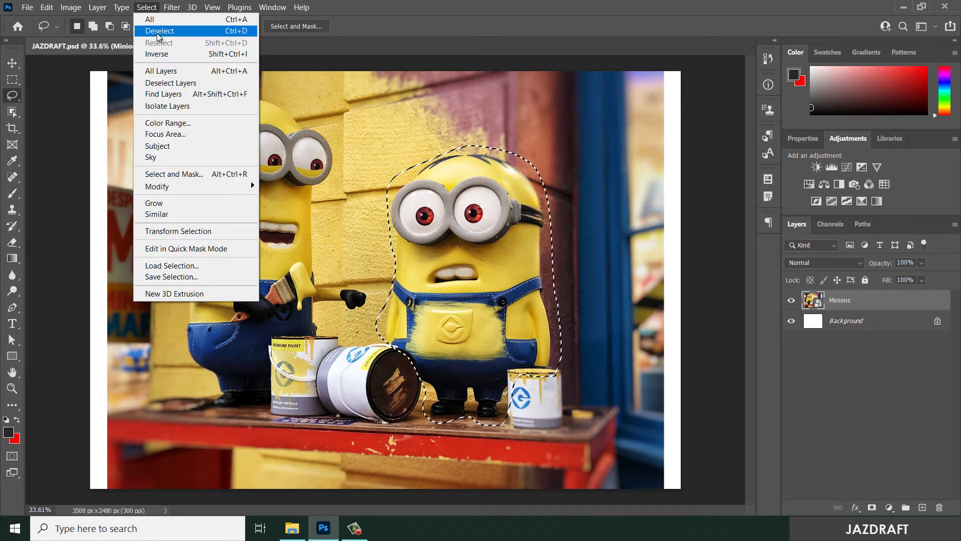
{"action": "left_click", "coordinate": [159, 31]}
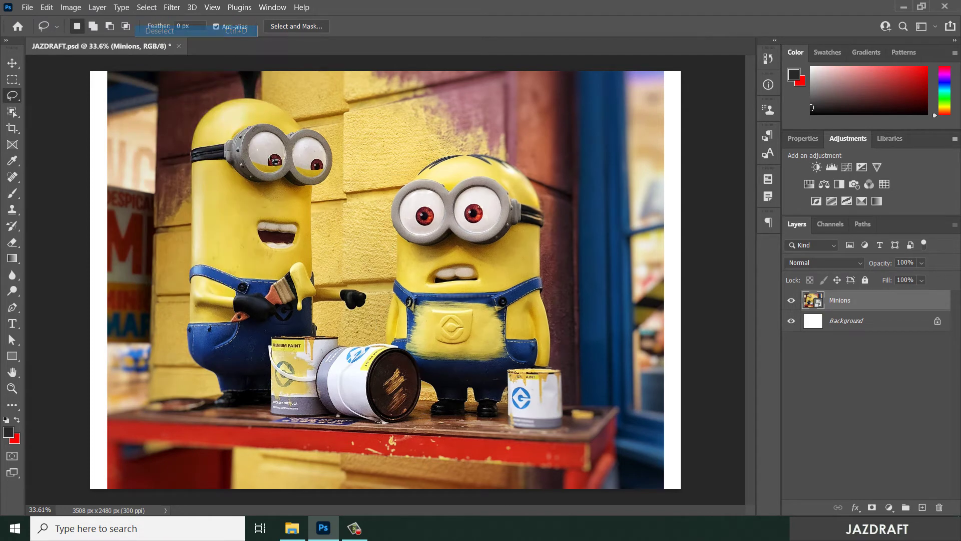
Switch to the Polygonal Lasso Tool and start outlining the right minion's head.
{"action": "right_click", "coordinate": [12, 95]}
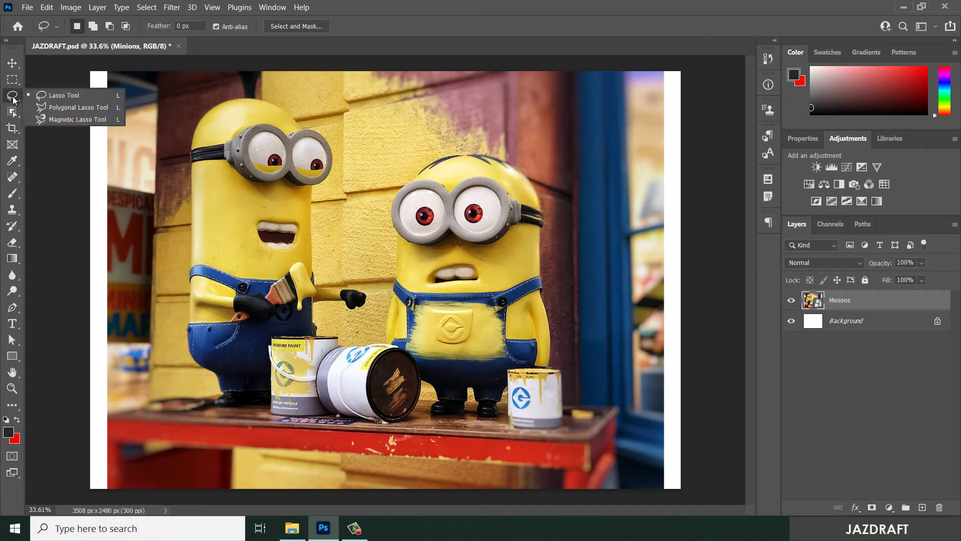
{"action": "left_click", "coordinate": [63, 110]}
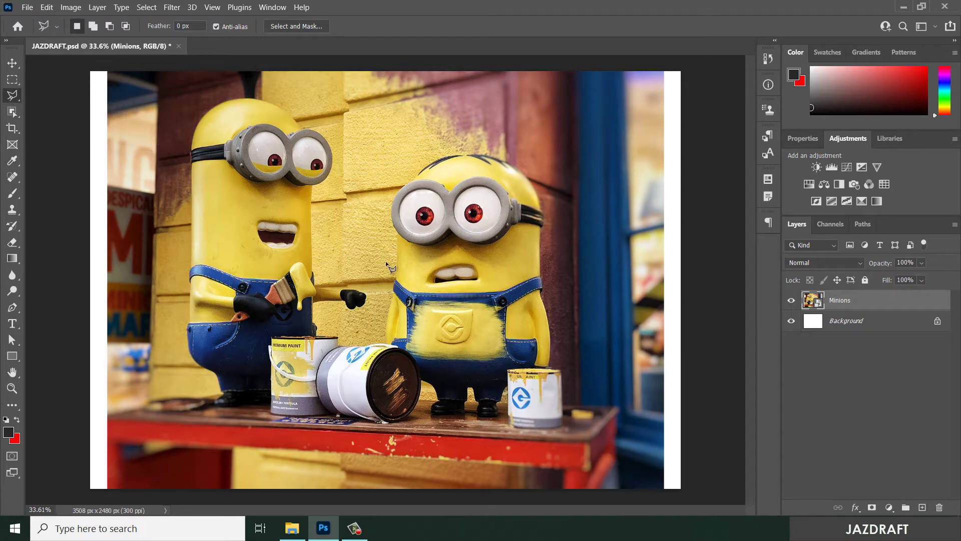
{"action": "left_click", "coordinate": [399, 263]}
{"action": "left_click", "coordinate": [417, 178]}
{"action": "left_click", "coordinate": [466, 156]}
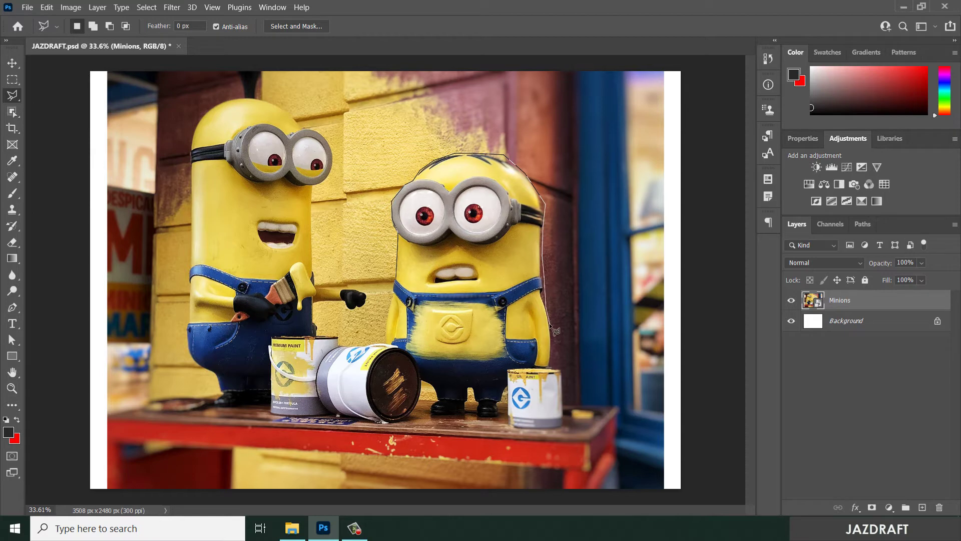
Finish the polygonal outline down the minion's side and feet, close it, then deselect.
{"action": "left_click", "coordinate": [556, 351]}
{"action": "left_click", "coordinate": [550, 373]}
{"action": "left_click", "coordinate": [492, 423]}
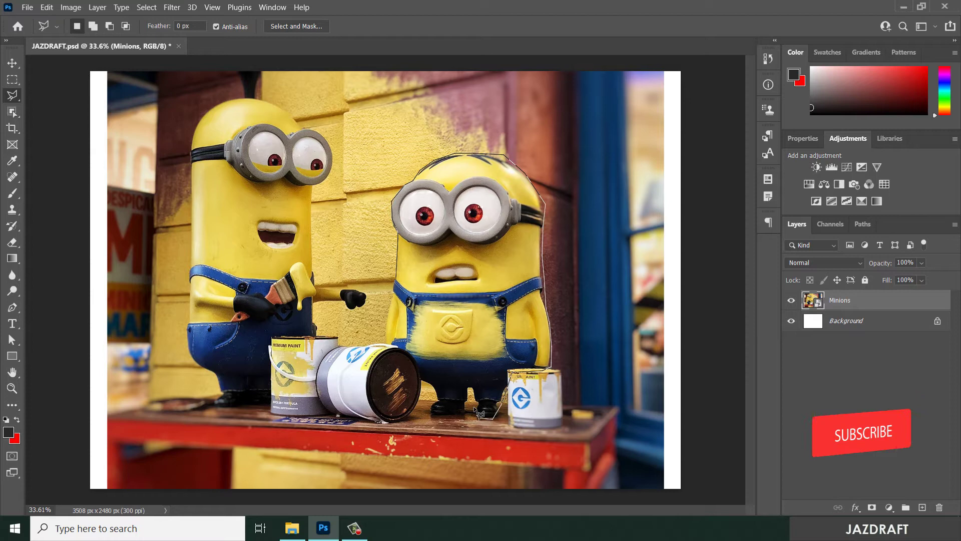
{"action": "left_click", "coordinate": [472, 390]}
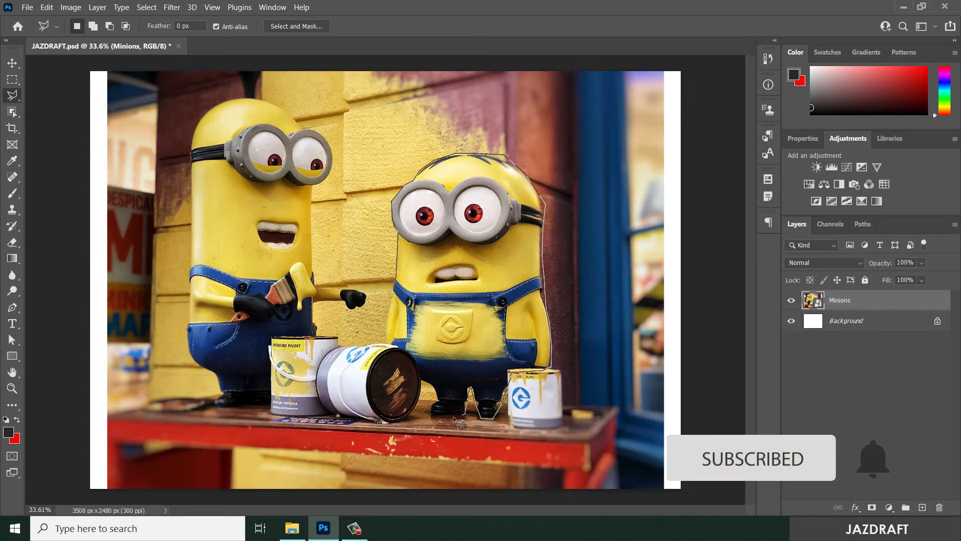
{"action": "left_click", "coordinate": [434, 406]}
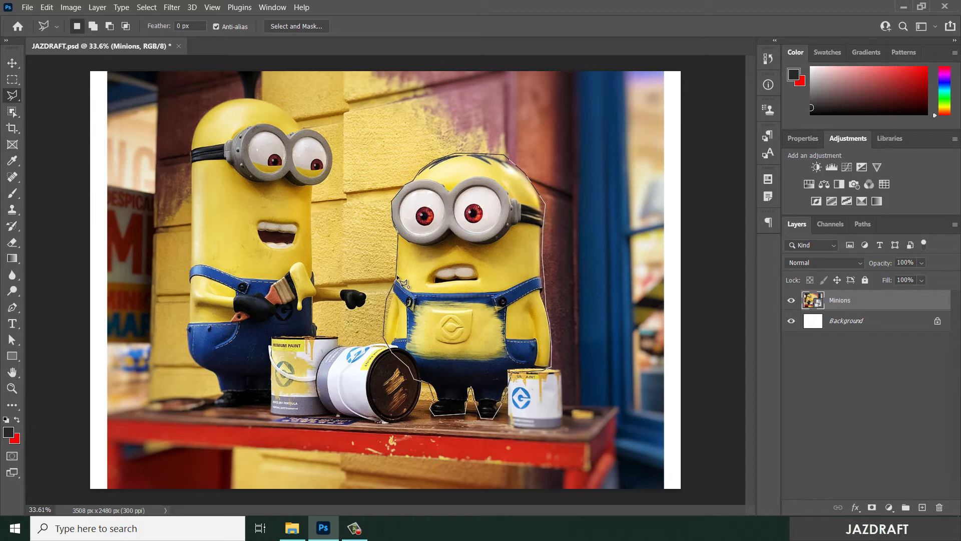
{"action": "left_click", "coordinate": [400, 281]}
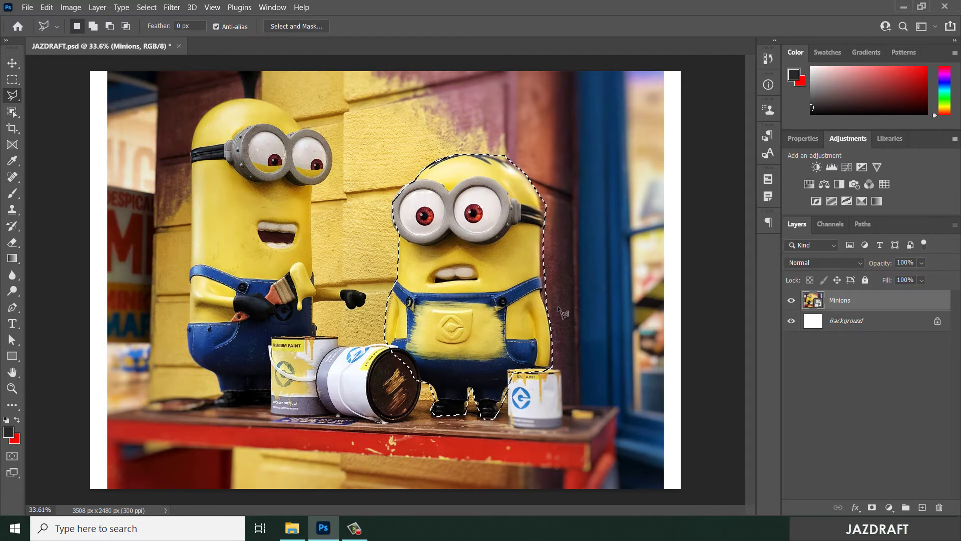
{"action": "key", "text": "ctrl+d"}
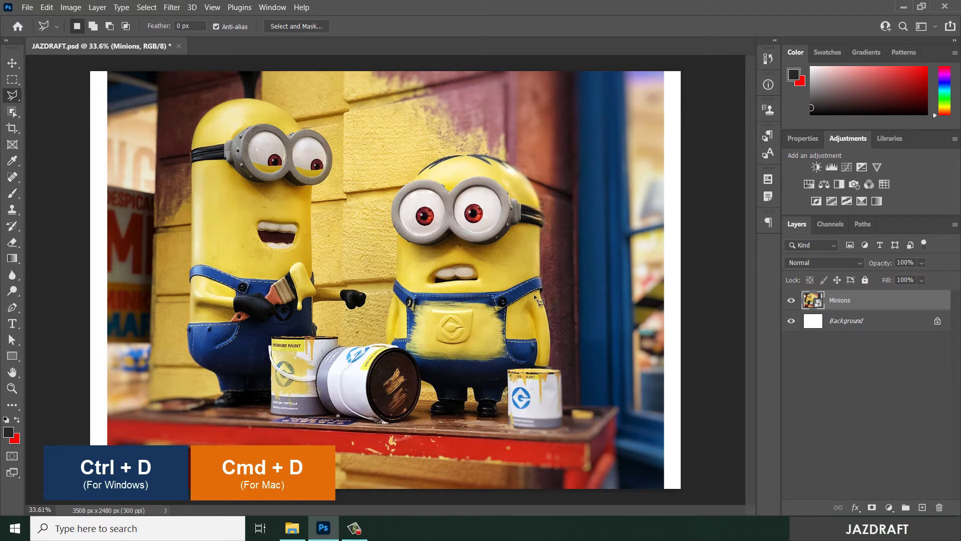
Trace the right minion with the Magnetic Lasso Tool, closing the selection at its start point.
{"action": "right_click", "coordinate": [12, 95]}
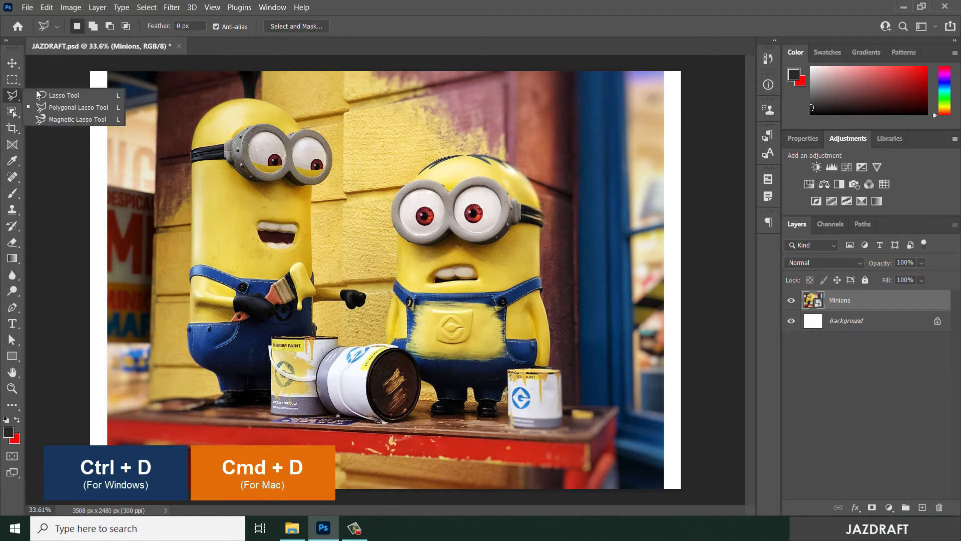
{"action": "left_click", "coordinate": [77, 120]}
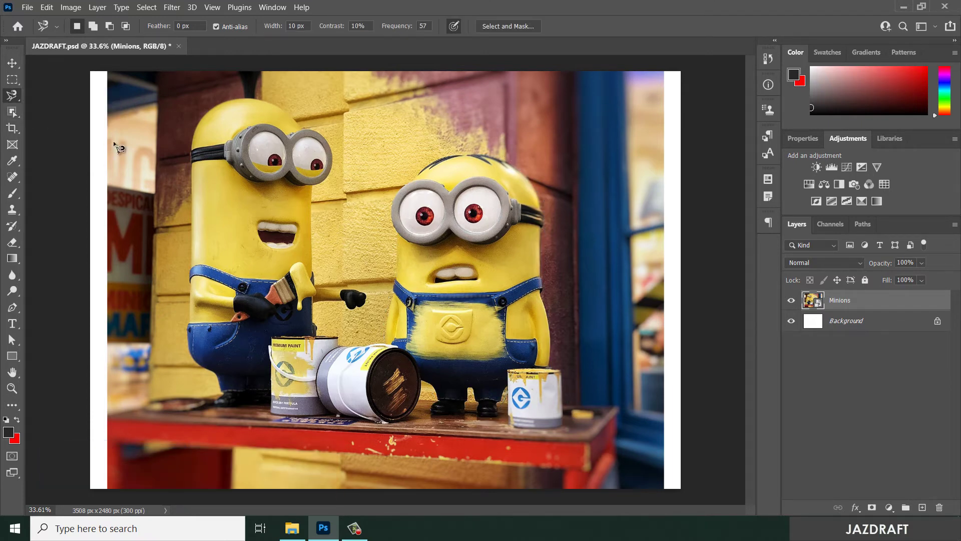
{"action": "left_click", "coordinate": [398, 283]}
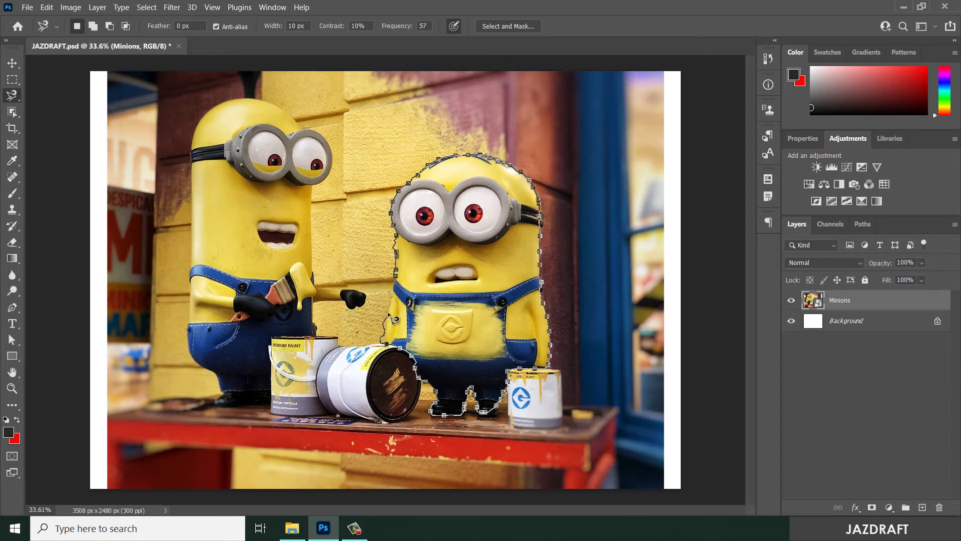
{"action": "left_click", "coordinate": [403, 283]}
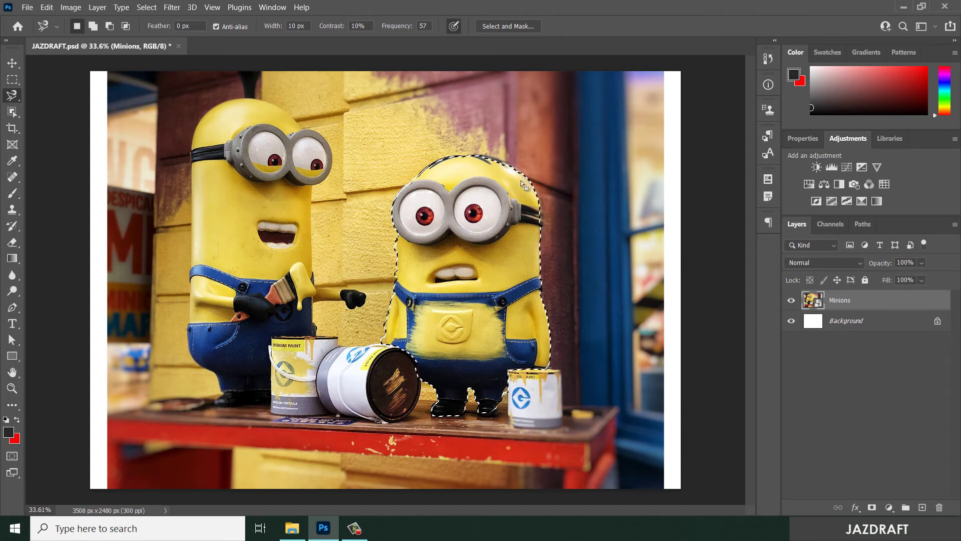
{"action": "scroll", "coordinate": [523, 184], "scroll_direction": "up", "scroll_amount": 3}
{"action": "scroll", "coordinate": [524, 184], "scroll_direction": "up", "scroll_amount": 3}
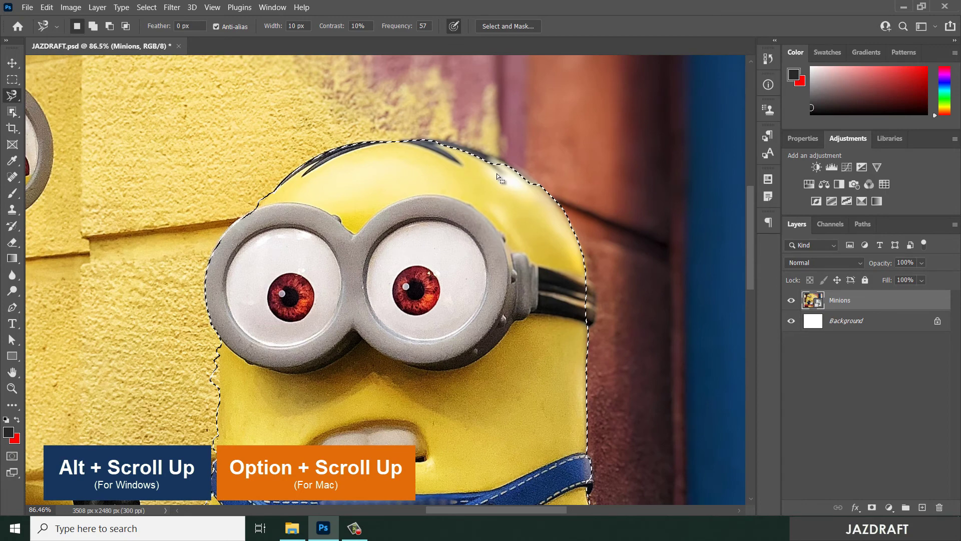
{"action": "scroll", "coordinate": [493, 174], "scroll_direction": "up", "scroll_amount": 1}
{"action": "scroll", "coordinate": [492, 173], "scroll_direction": "up", "scroll_amount": 1}
{"action": "scroll", "coordinate": [493, 174], "scroll_direction": "down", "scroll_amount": 3}
{"action": "scroll", "coordinate": [488, 188], "scroll_direction": "up", "scroll_amount": 1}
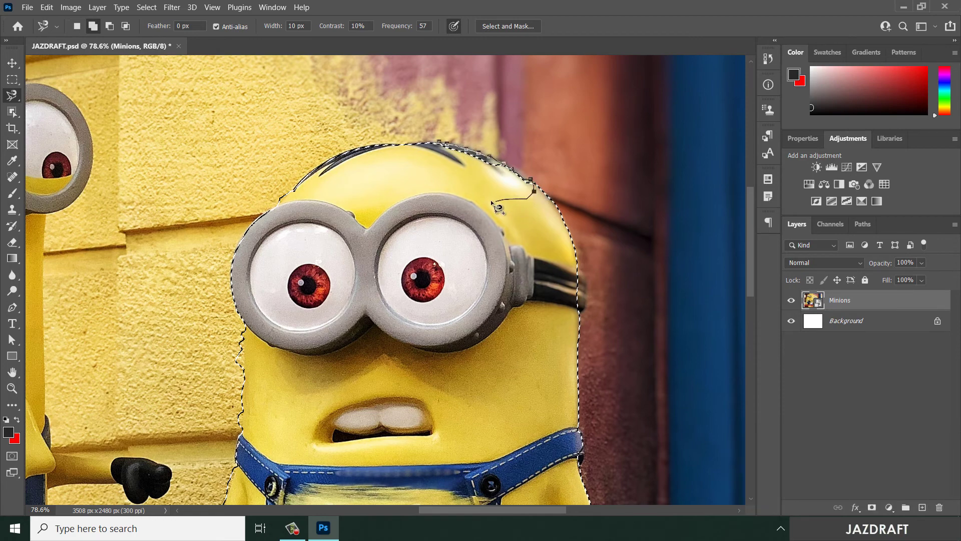
Add the missed sliver atop the minion's head to the selection, and undo a trial subtraction.
{"action": "left_click", "coordinate": [443, 145]}
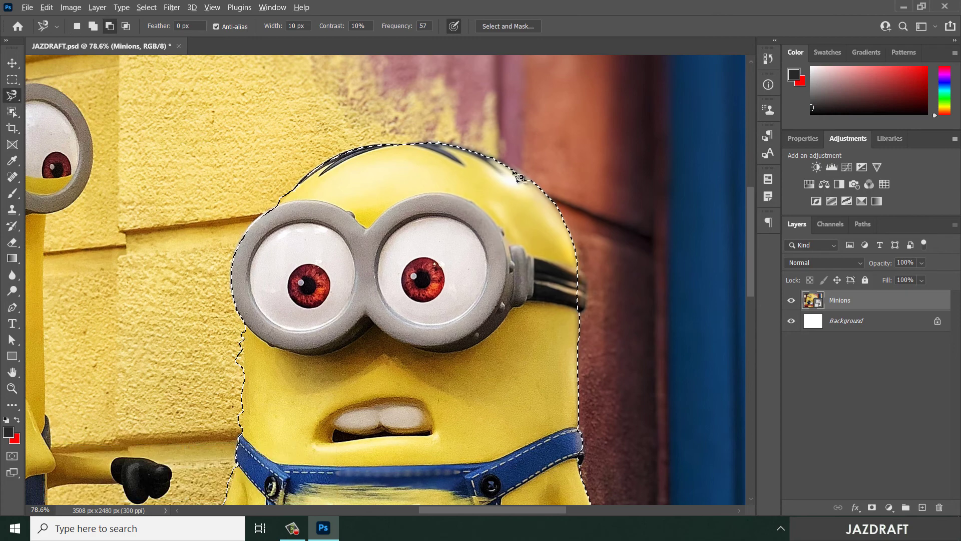
{"action": "left_click", "coordinate": [518, 145], "text": "alt"}
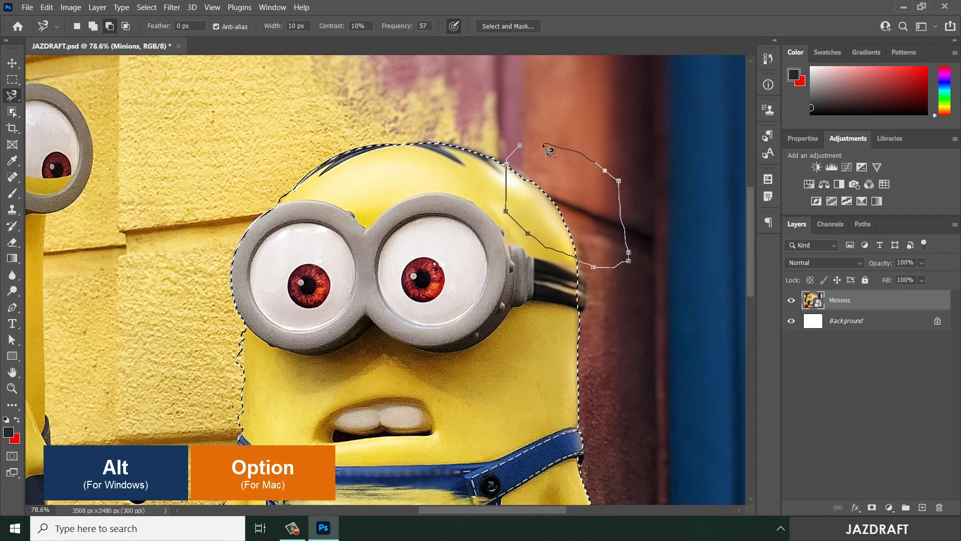
{"action": "left_click", "coordinate": [519, 145]}
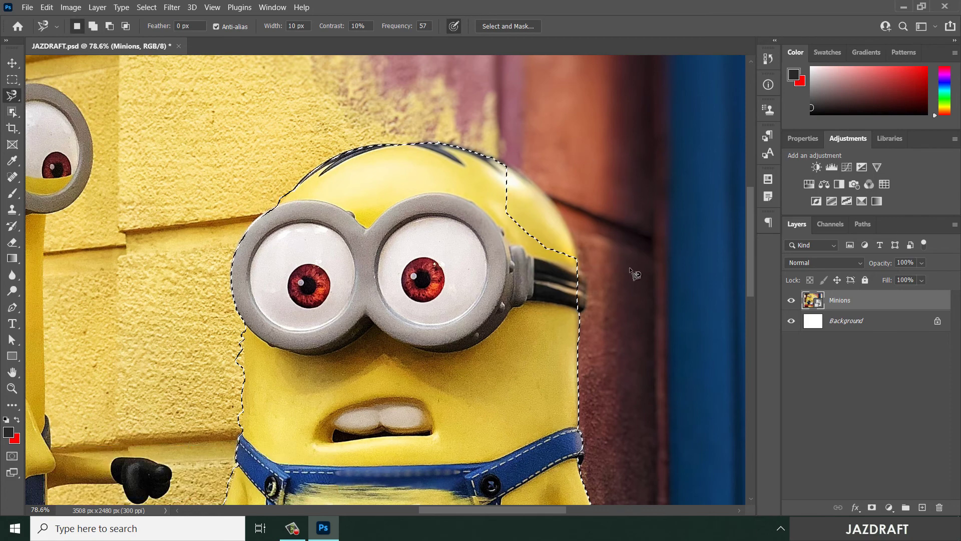
{"action": "scroll", "coordinate": [599, 266], "scroll_direction": "down", "scroll_amount": 3}
{"action": "scroll", "coordinate": [598, 268], "scroll_direction": "up", "scroll_amount": 3}
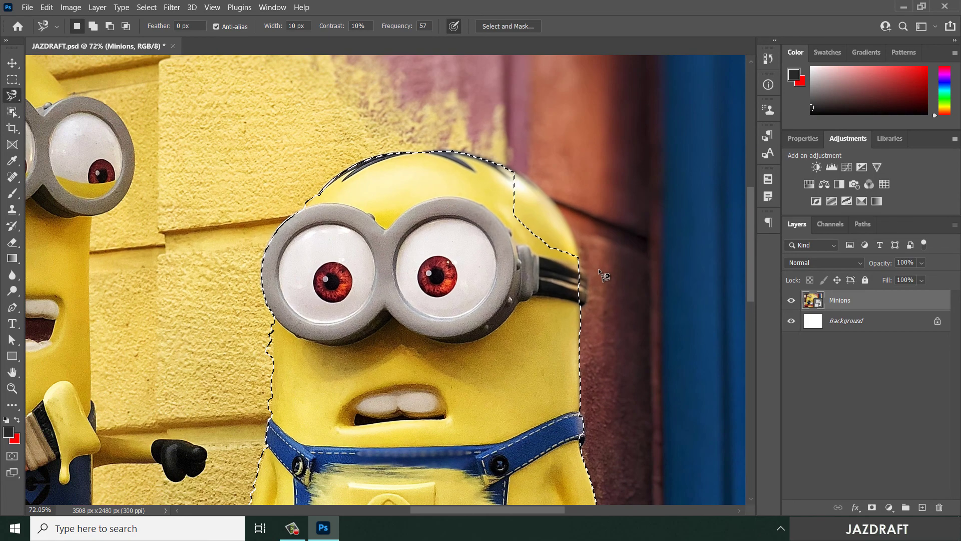
{"action": "key", "text": "ctrl+z"}
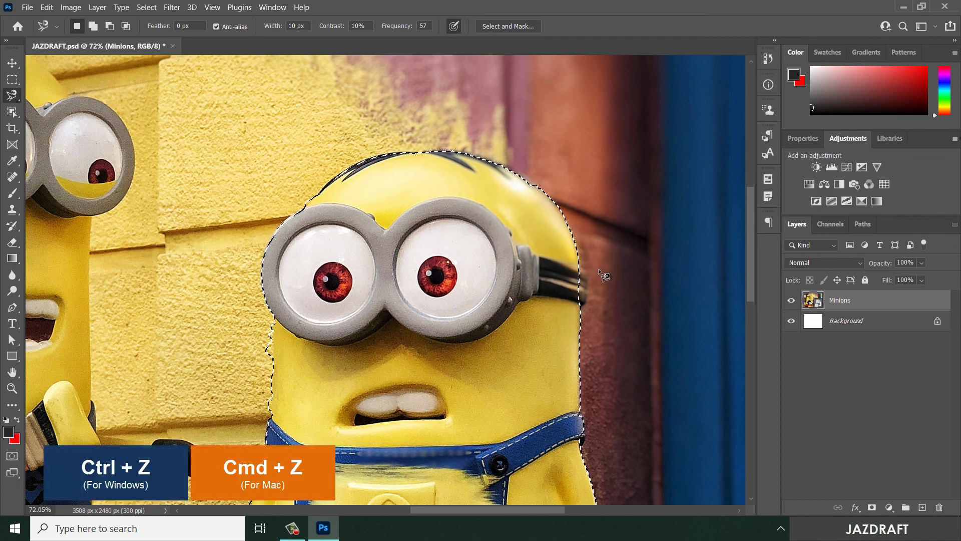
{"action": "scroll", "coordinate": [598, 267], "scroll_direction": "down", "scroll_amount": 2}
{"action": "scroll", "coordinate": [605, 277], "scroll_direction": "down", "scroll_amount": 1}
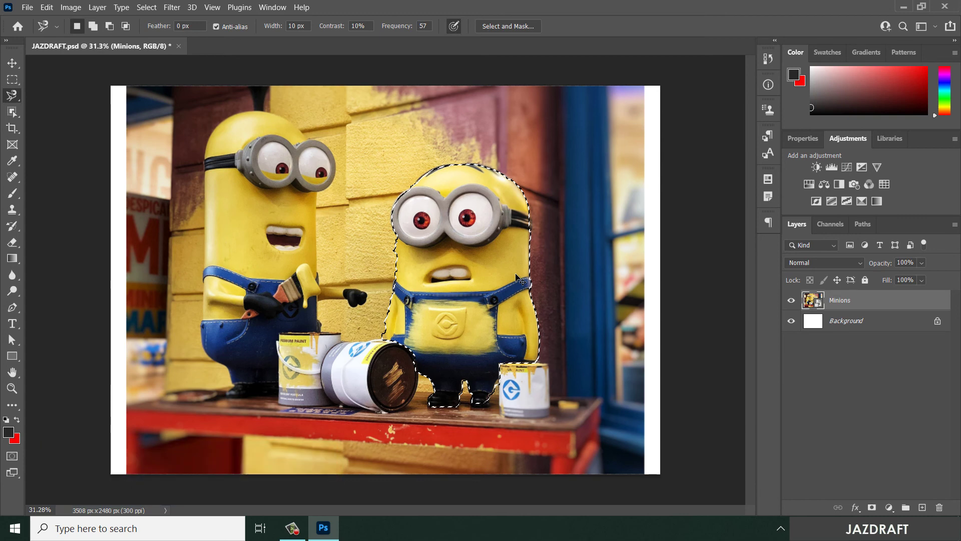
Duplicate the selected minion to Layer 1, briefly hiding the Minions photo to check it.
{"action": "key", "text": "ctrl+j"}
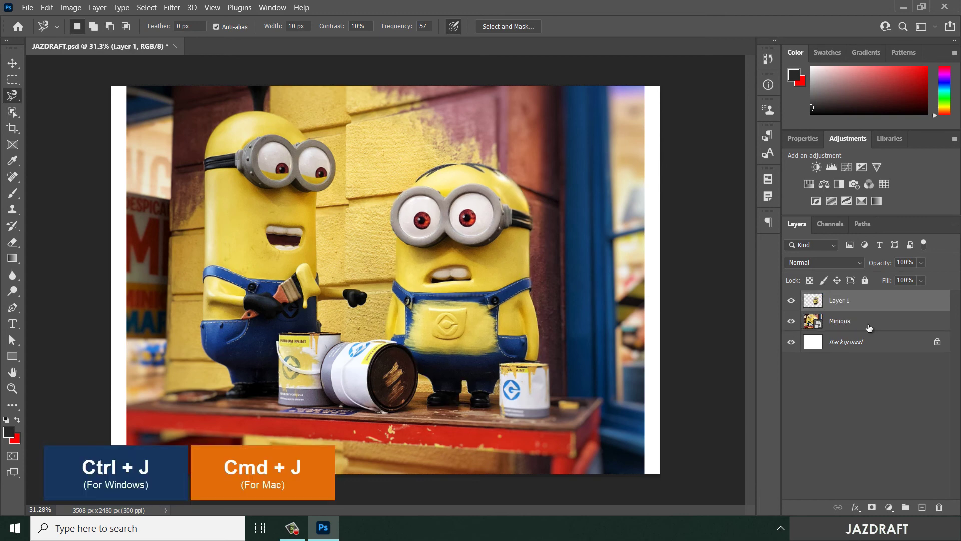
{"action": "left_click", "coordinate": [791, 321]}
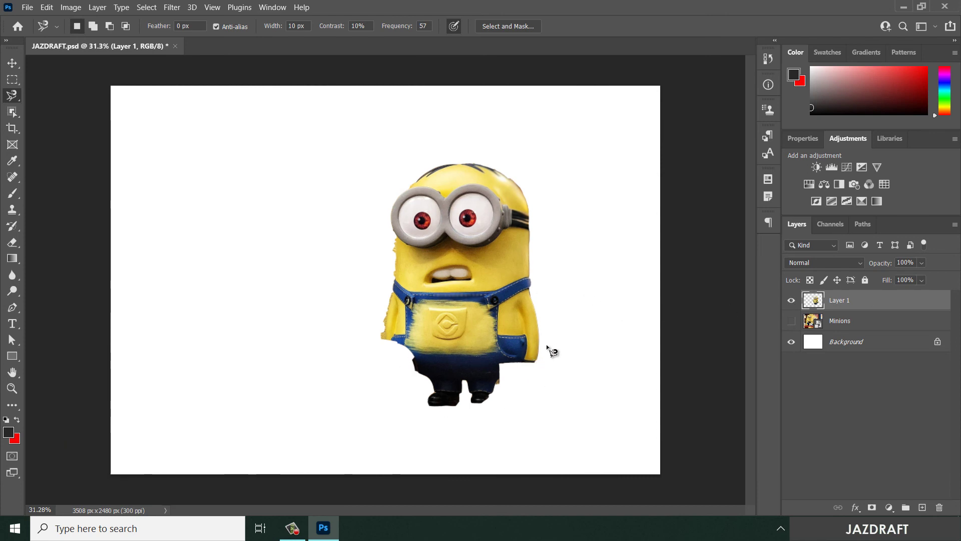
{"action": "left_click", "coordinate": [791, 321]}
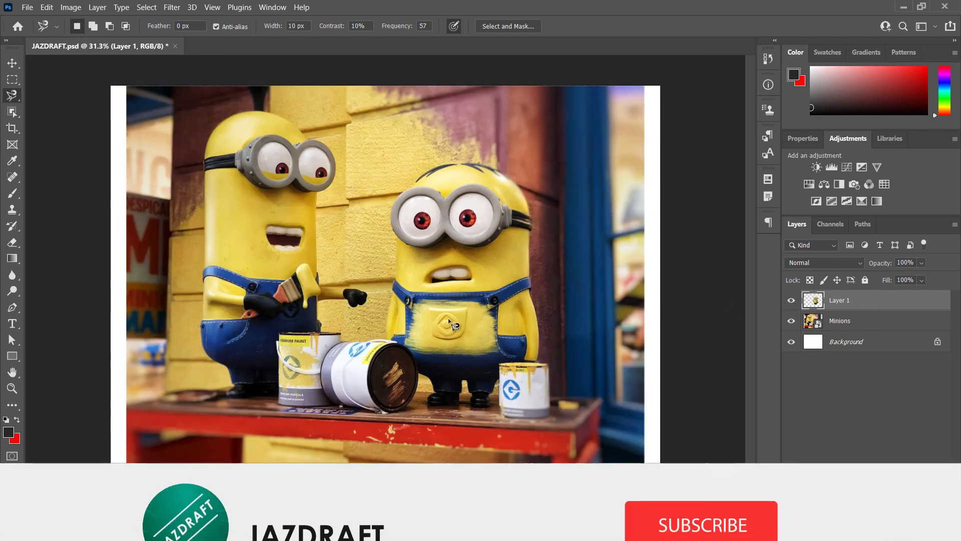